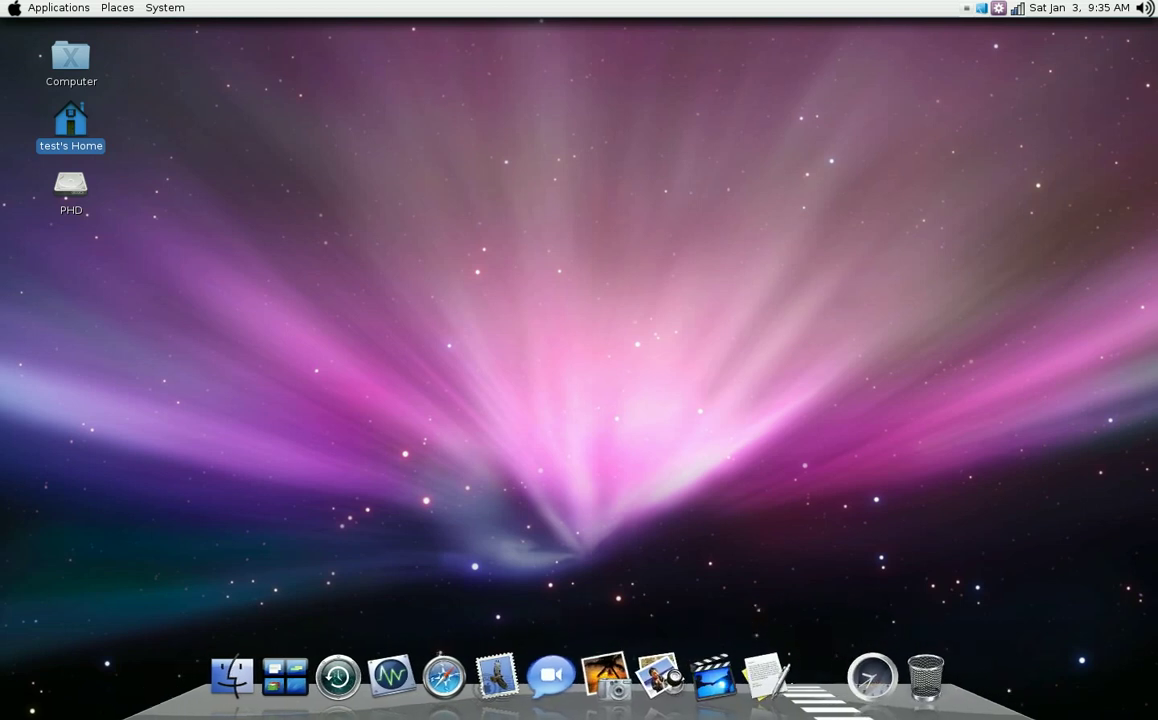
# - Browse the Computer location, expand and collapse File System and PHD, then close the window
pyautogui.rightClick(88, 72)
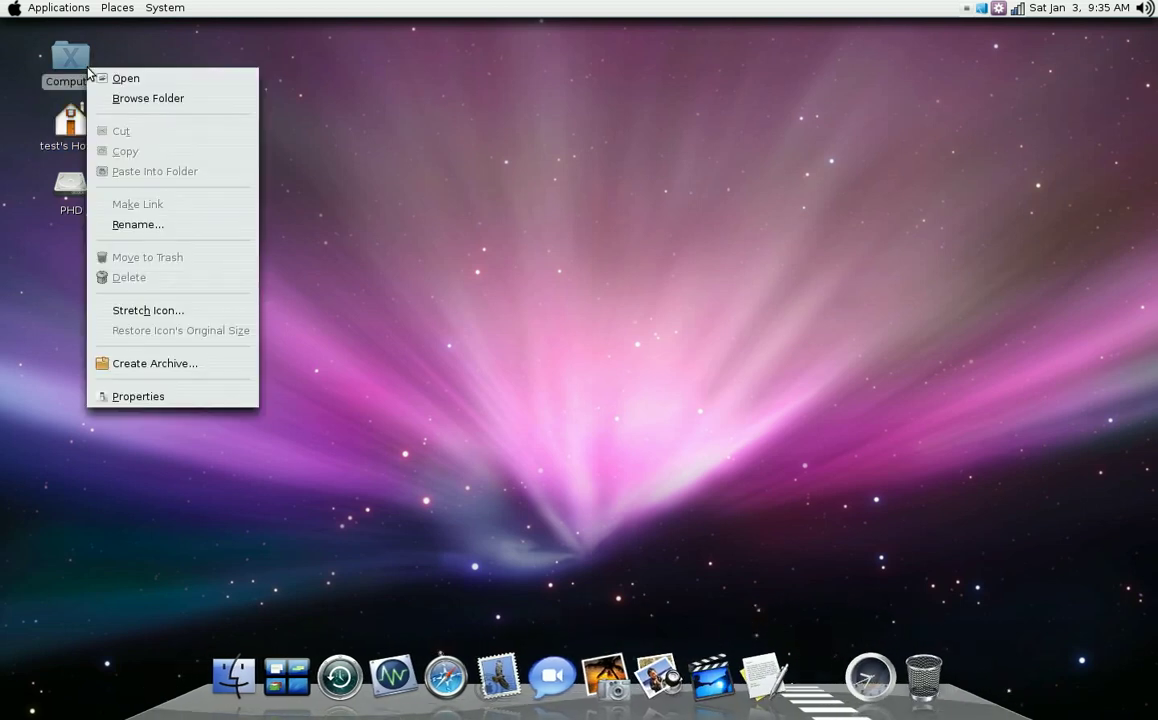
pyautogui.click(130, 97)
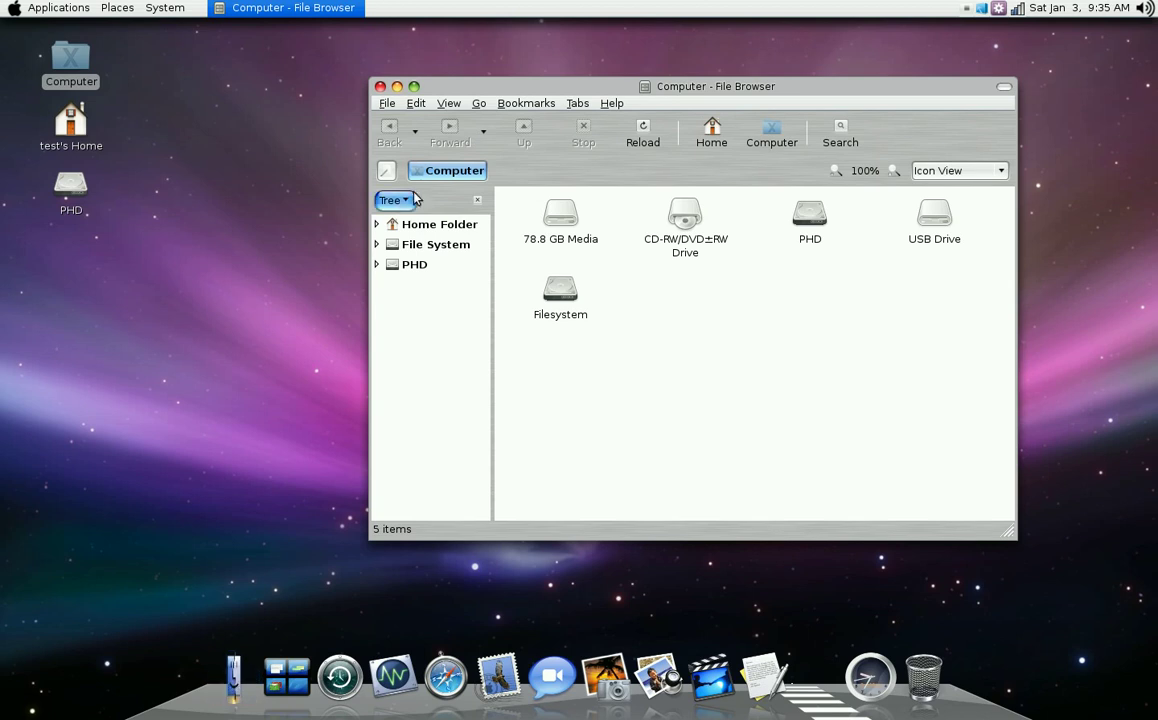
pyautogui.click(377, 244)
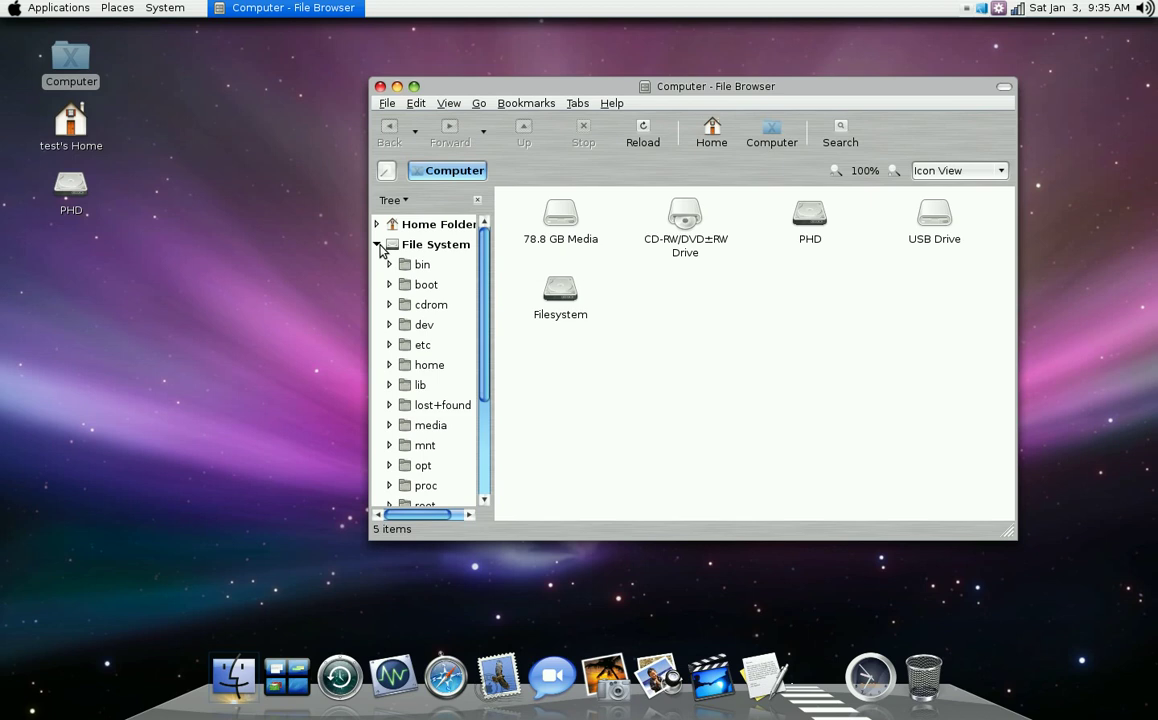
pyautogui.click(378, 244)
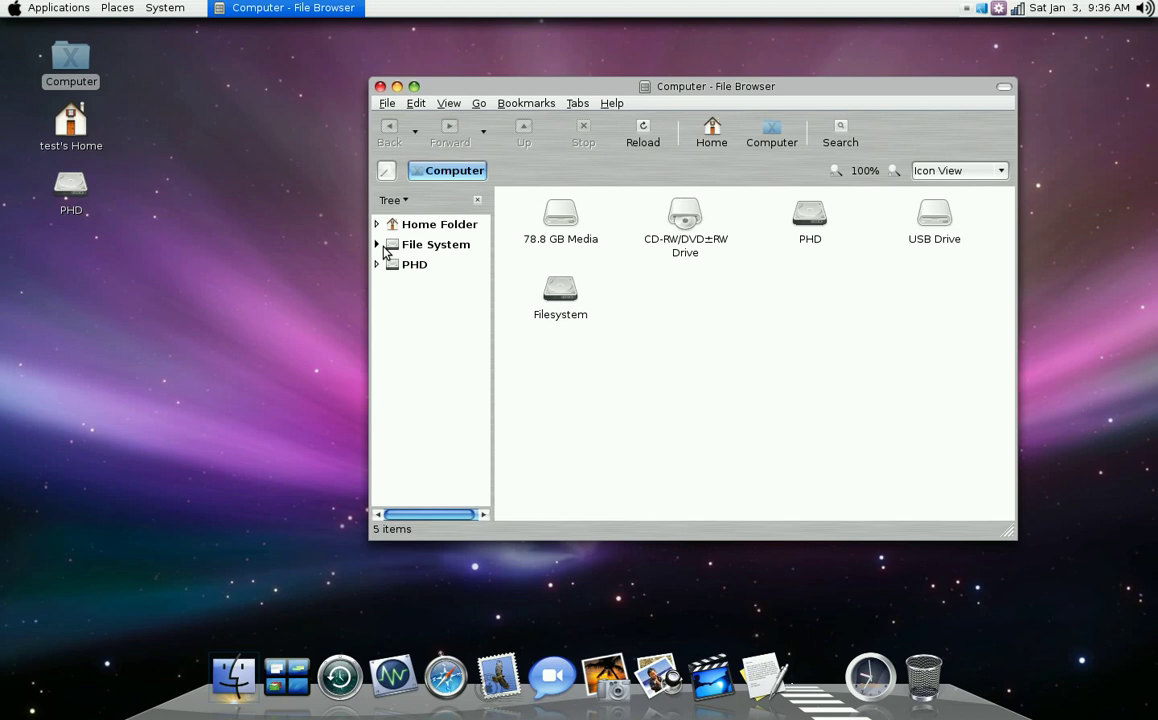
pyautogui.click(378, 264)
pyautogui.click(378, 264)
pyautogui.click(381, 89)
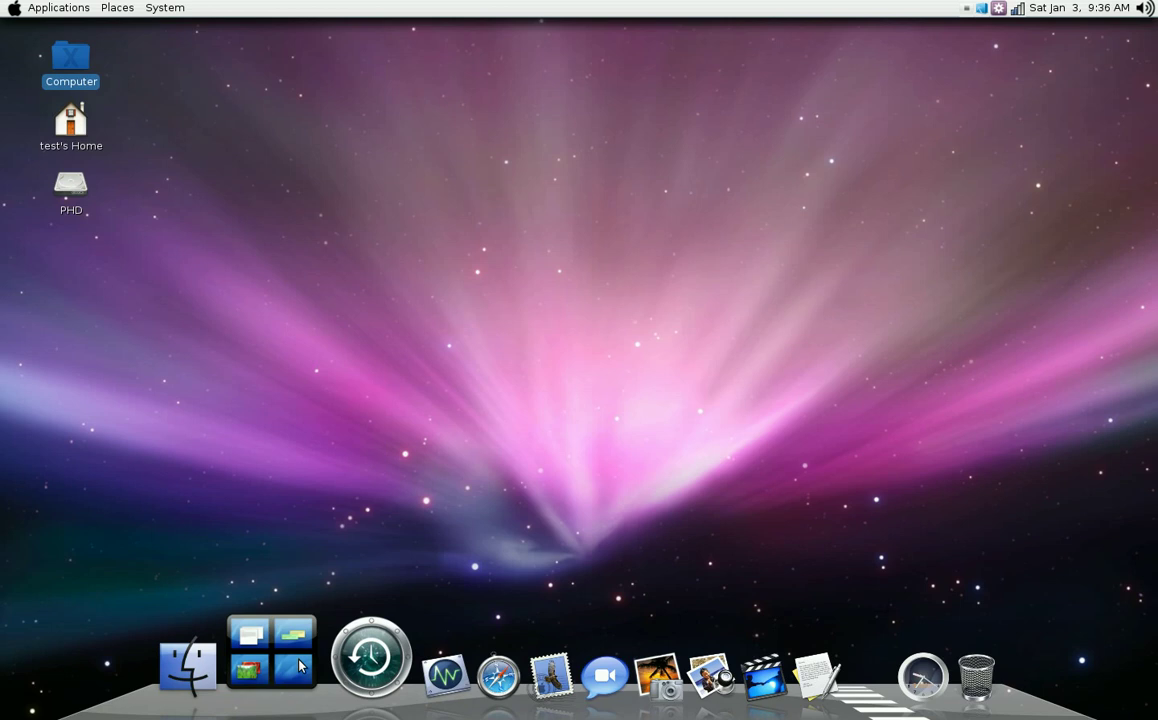
# - Launch Firefox, load GNOME-Look.org from recent sites, then minimize the browser
pyautogui.click(445, 650)
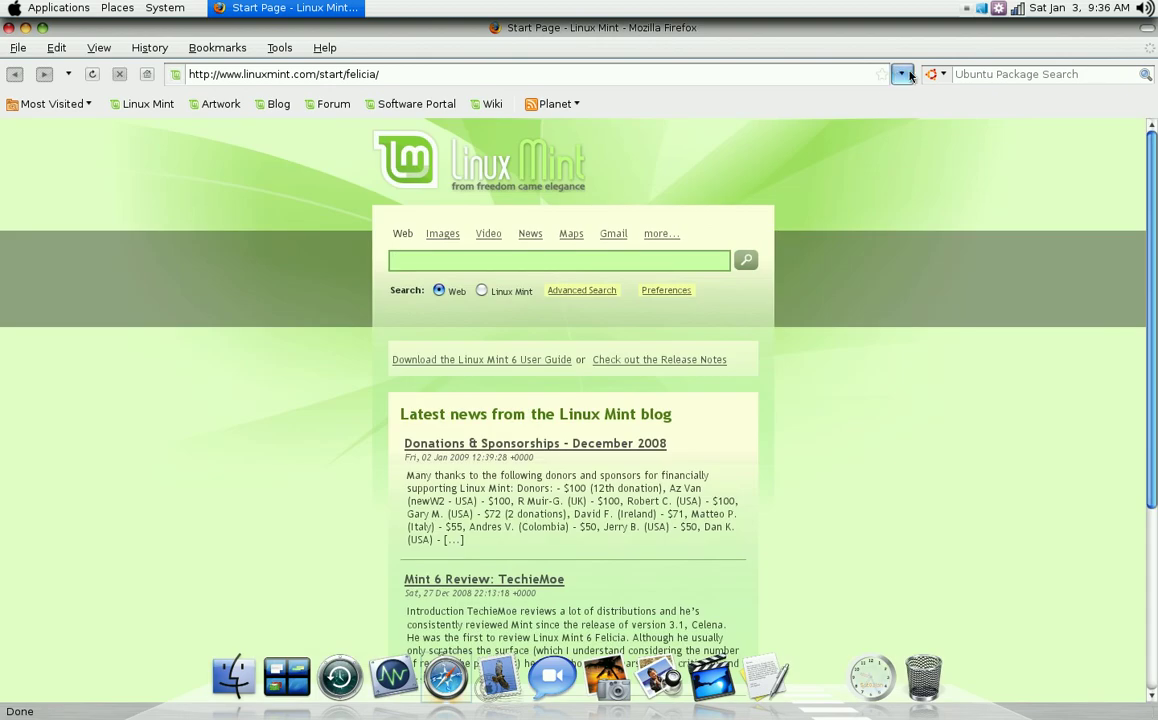
pyautogui.click(897, 76)
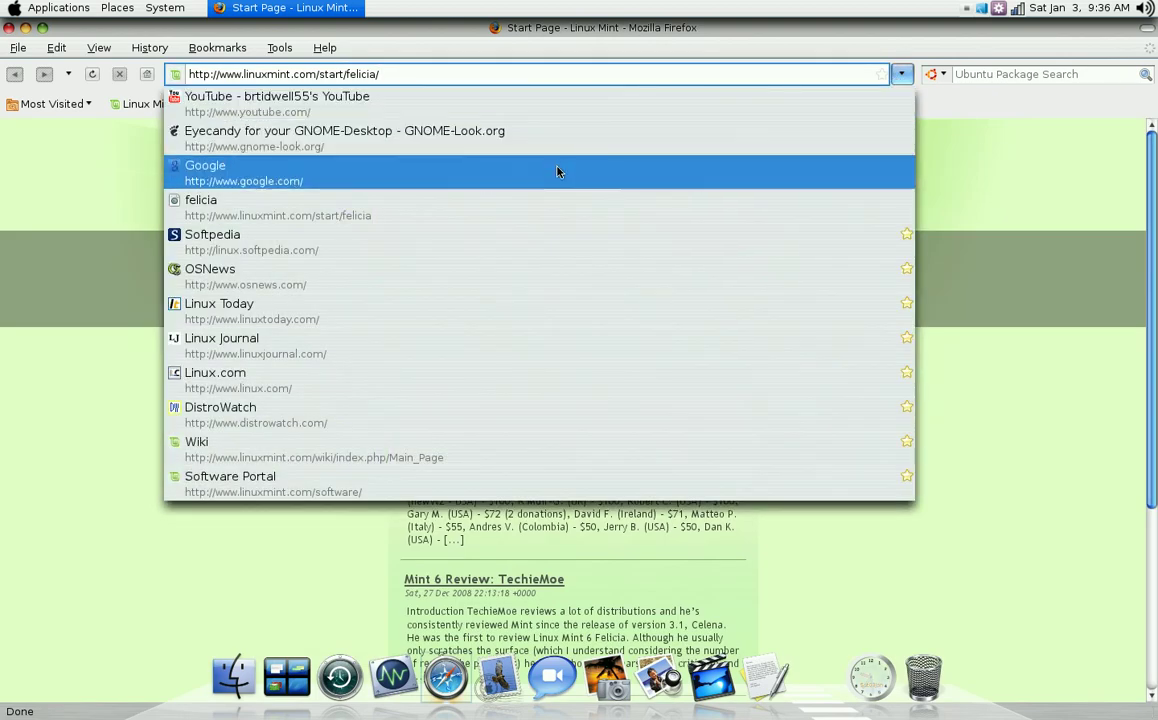
pyautogui.click(560, 136)
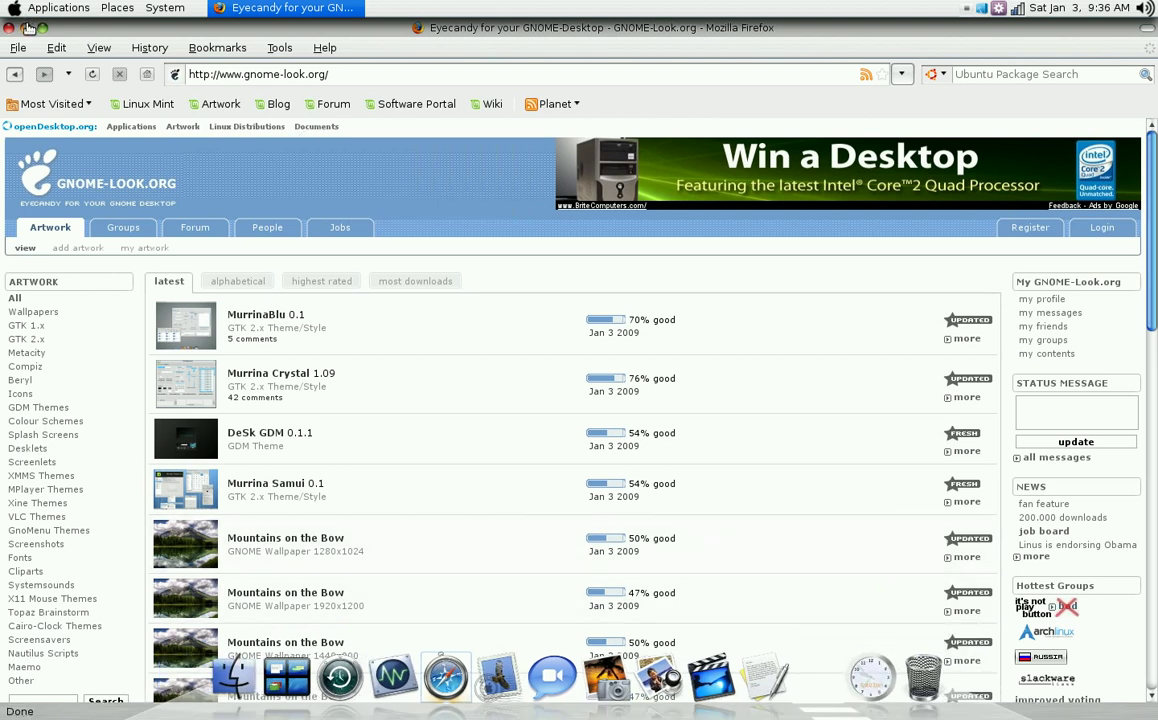
pyautogui.click(28, 28)
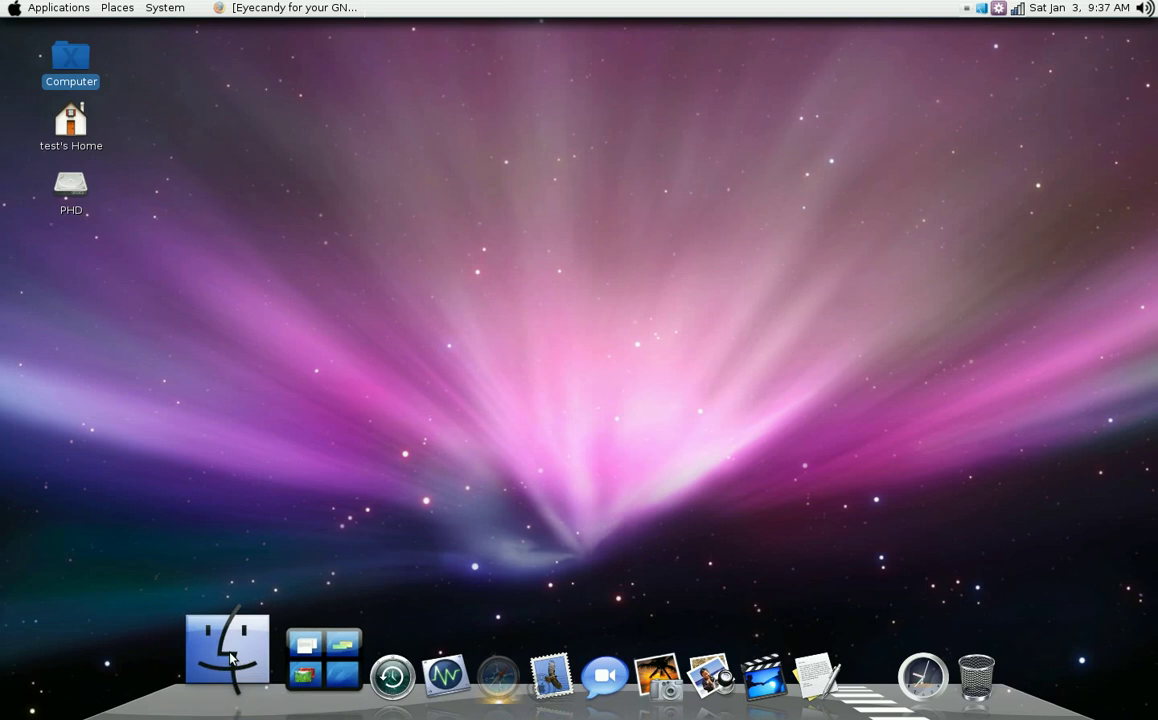
pyautogui.click(64, 9)
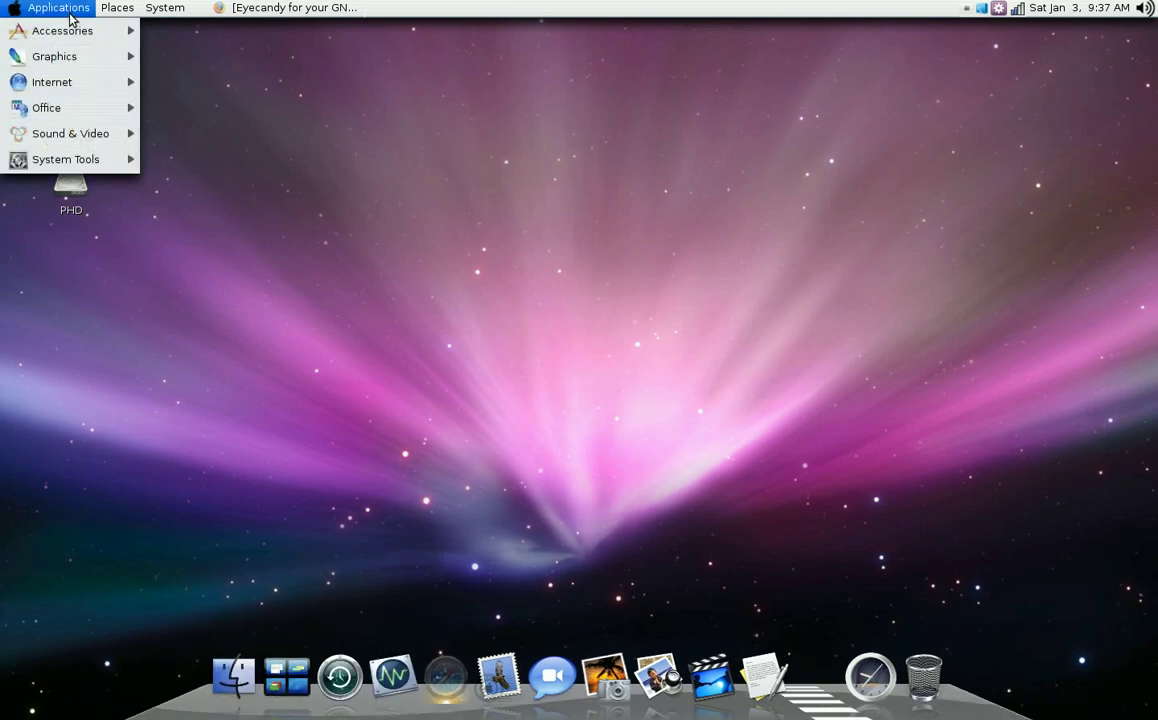
pyautogui.click(69, 13)
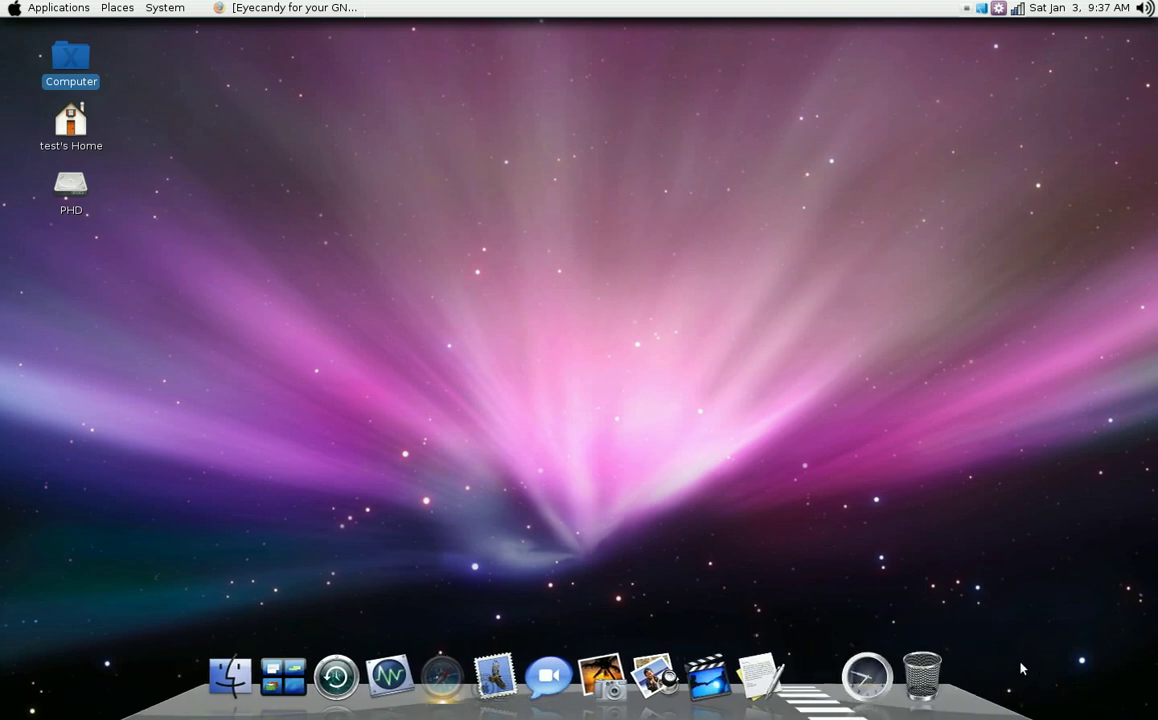
pyautogui.rightClick(969, 716)
pyautogui.moveTo(1040, 554)
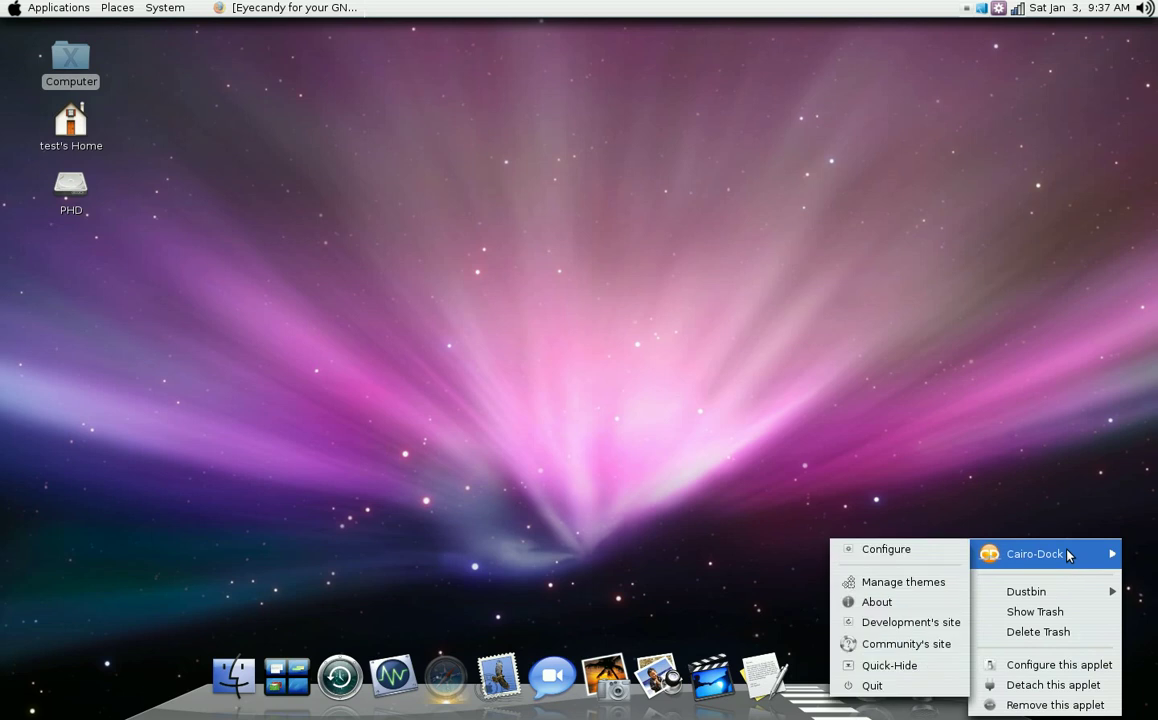
pyautogui.click(868, 586)
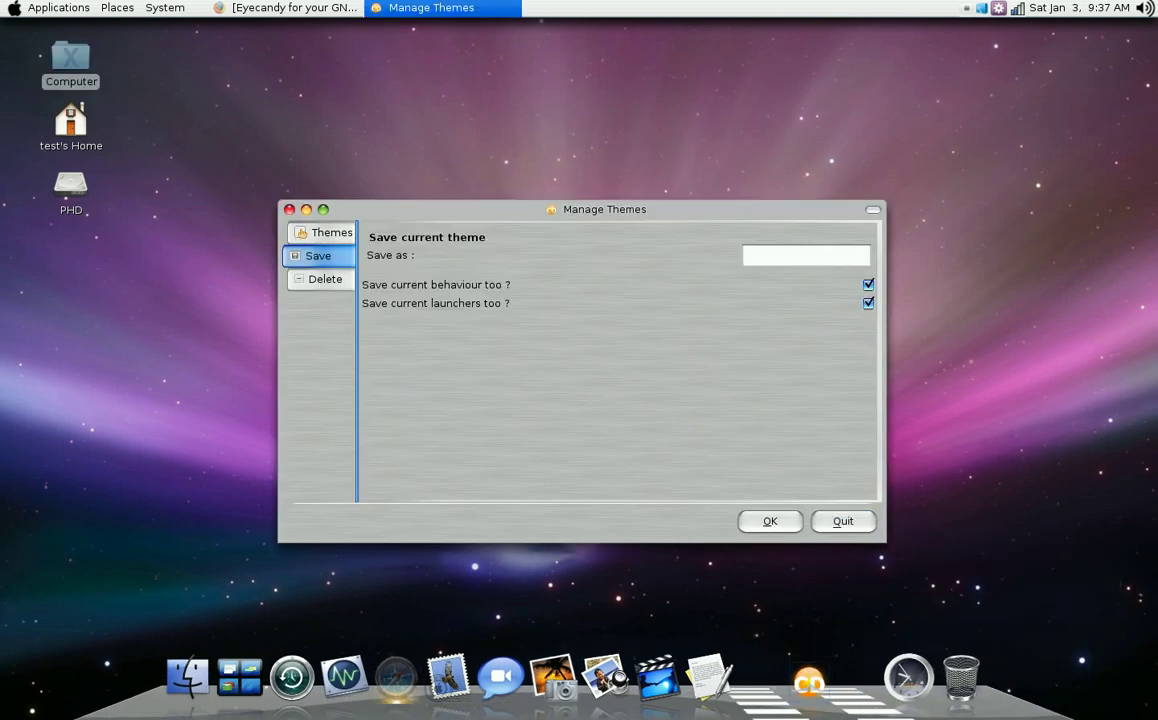
pyautogui.click(327, 234)
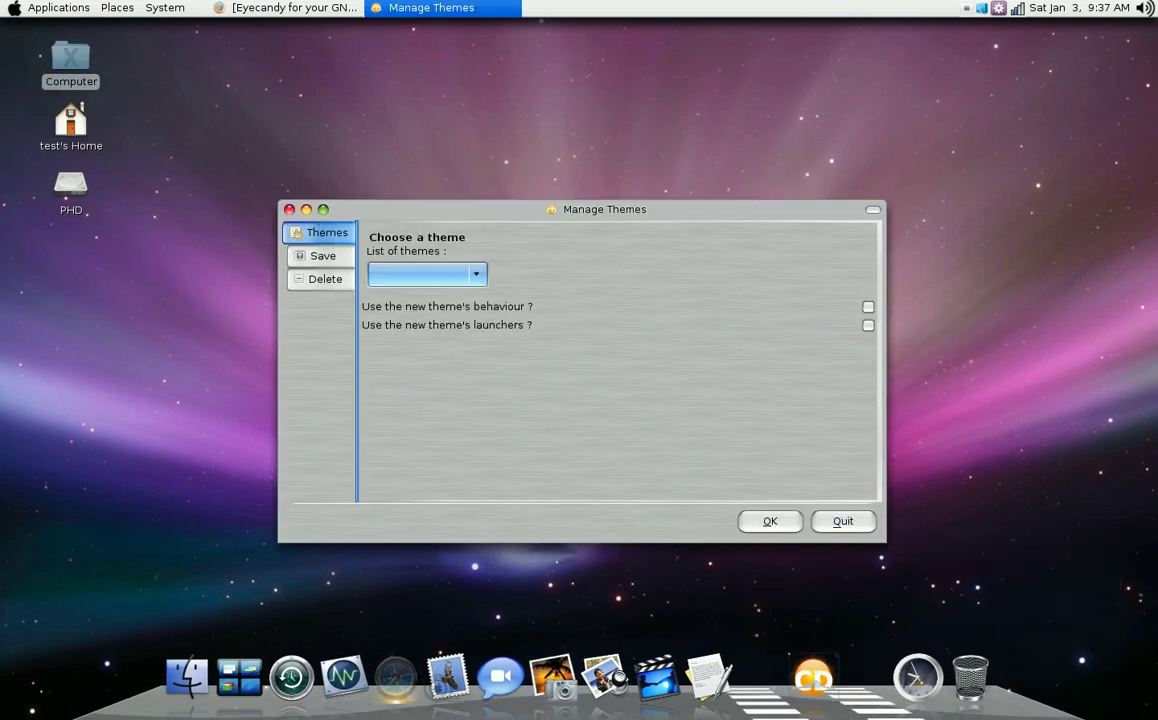
pyautogui.click(480, 275)
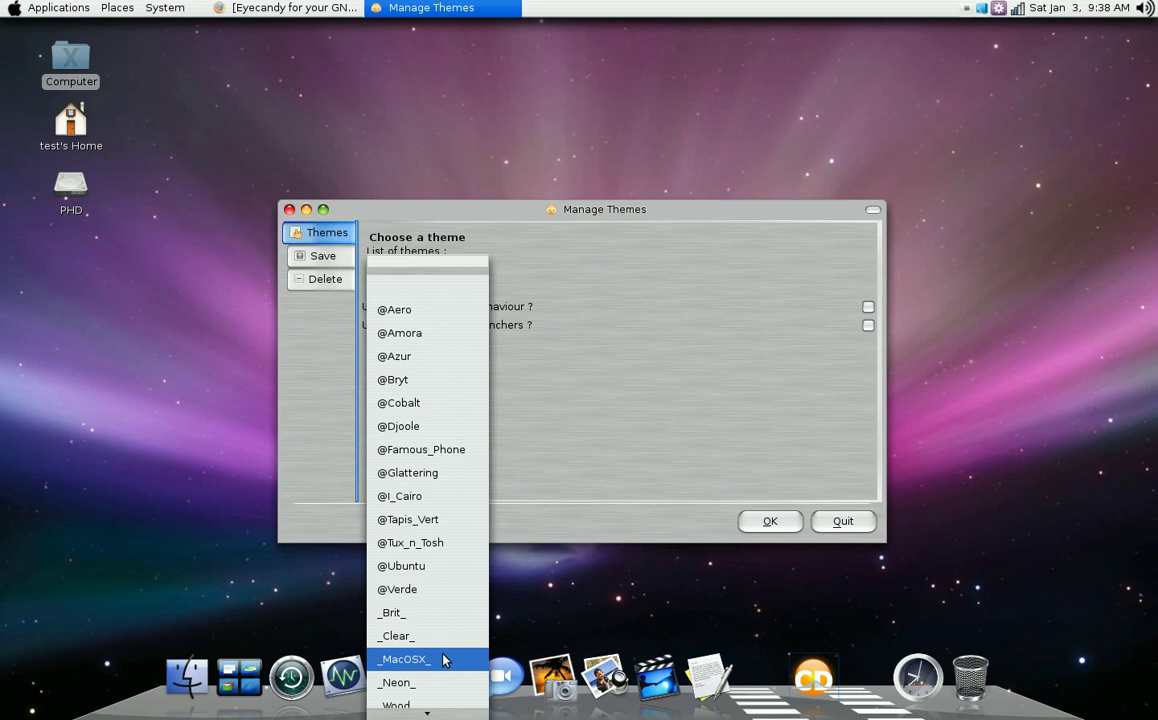
pyautogui.click(855, 527)
pyautogui.click(855, 527)
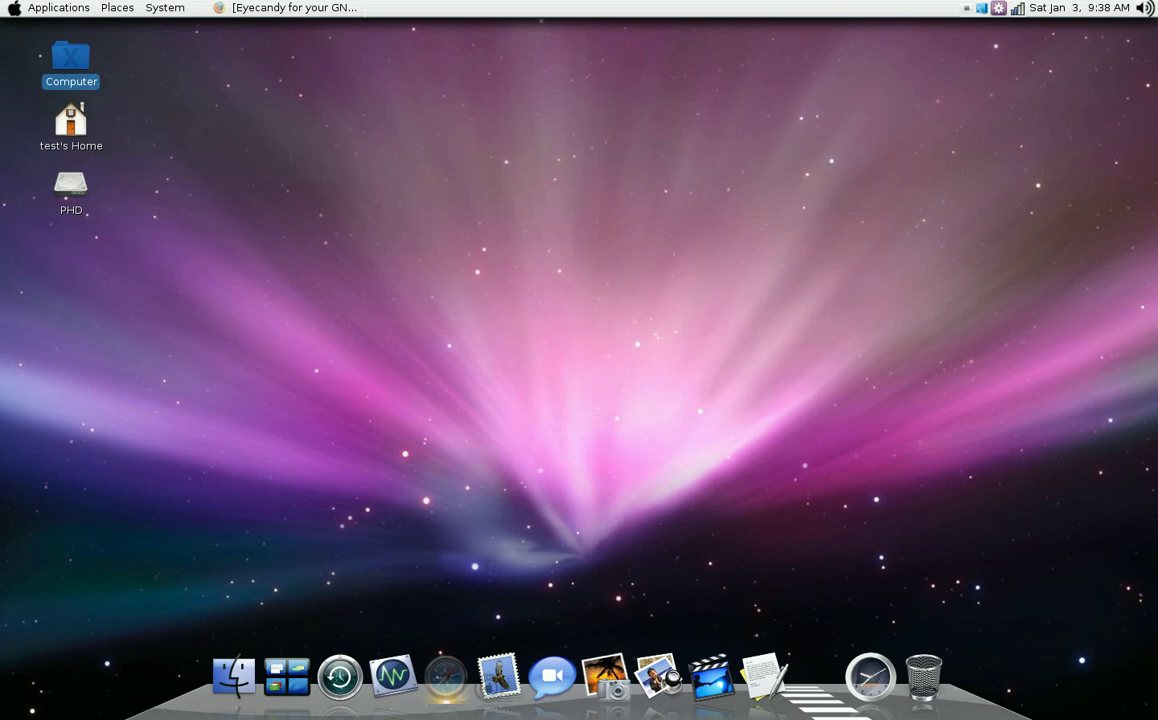
# - Open Appearance Preferences on its Theme list, then bring the GNOME-Look.org Firefox window forward
pyautogui.rightClick(559, 157)
pyautogui.click(620, 360)
pyautogui.click(370, 173)
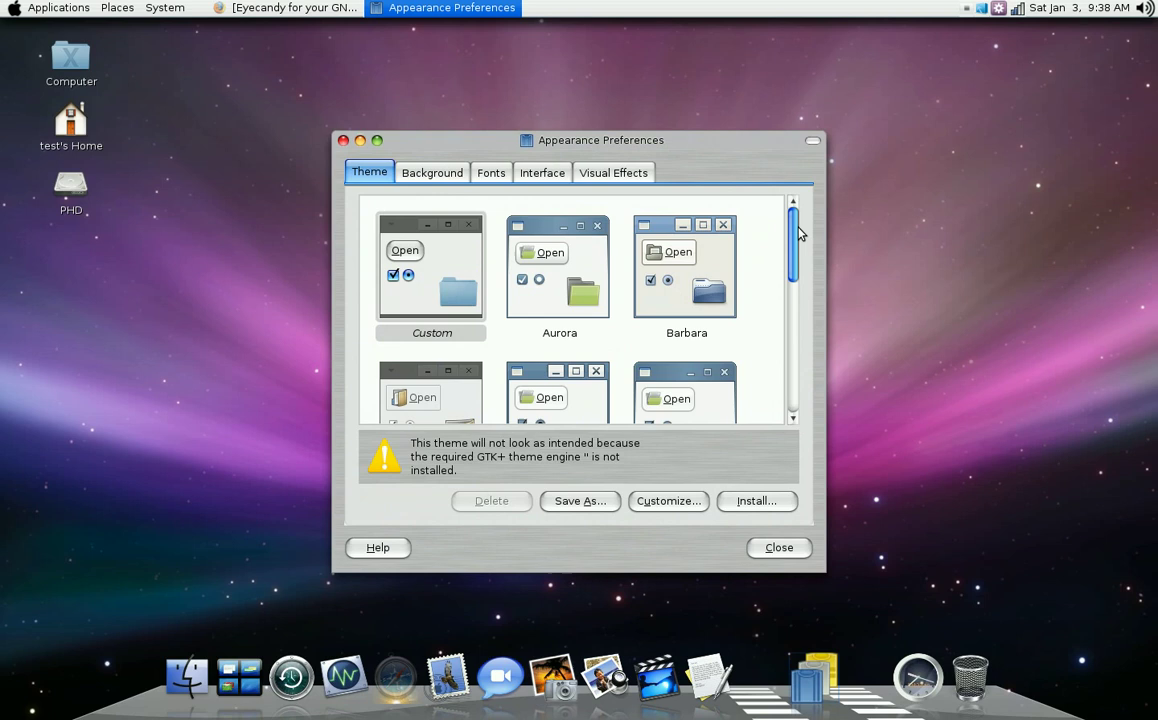
pyautogui.moveTo(799, 232); pyautogui.dragTo(801, 259)
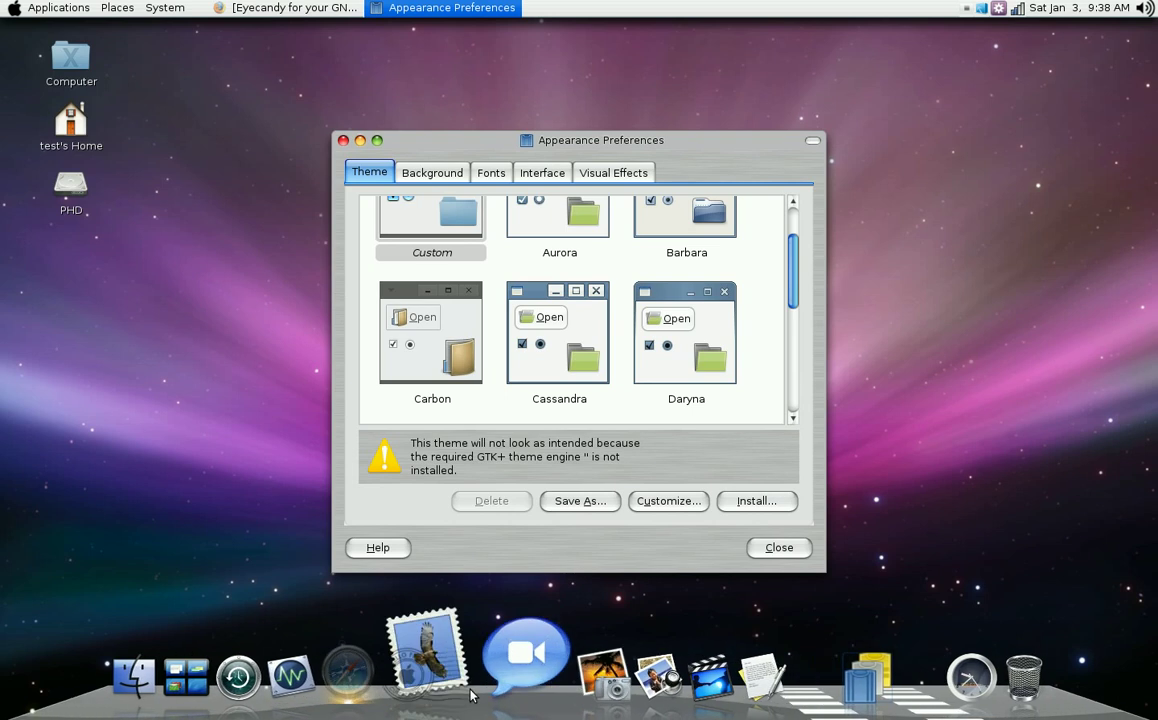
pyautogui.click(400, 675)
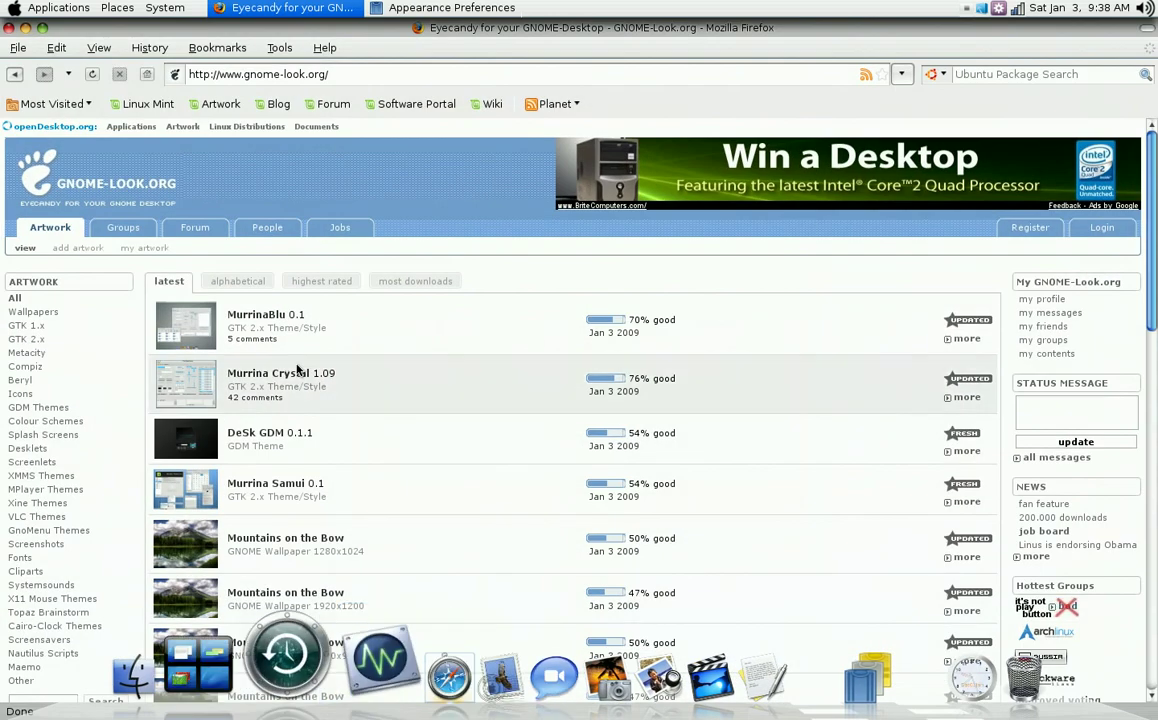
# - Search GNOME-Look.org for OSX using the sidebar search box
pyautogui.scroll(-3, 180, 450)
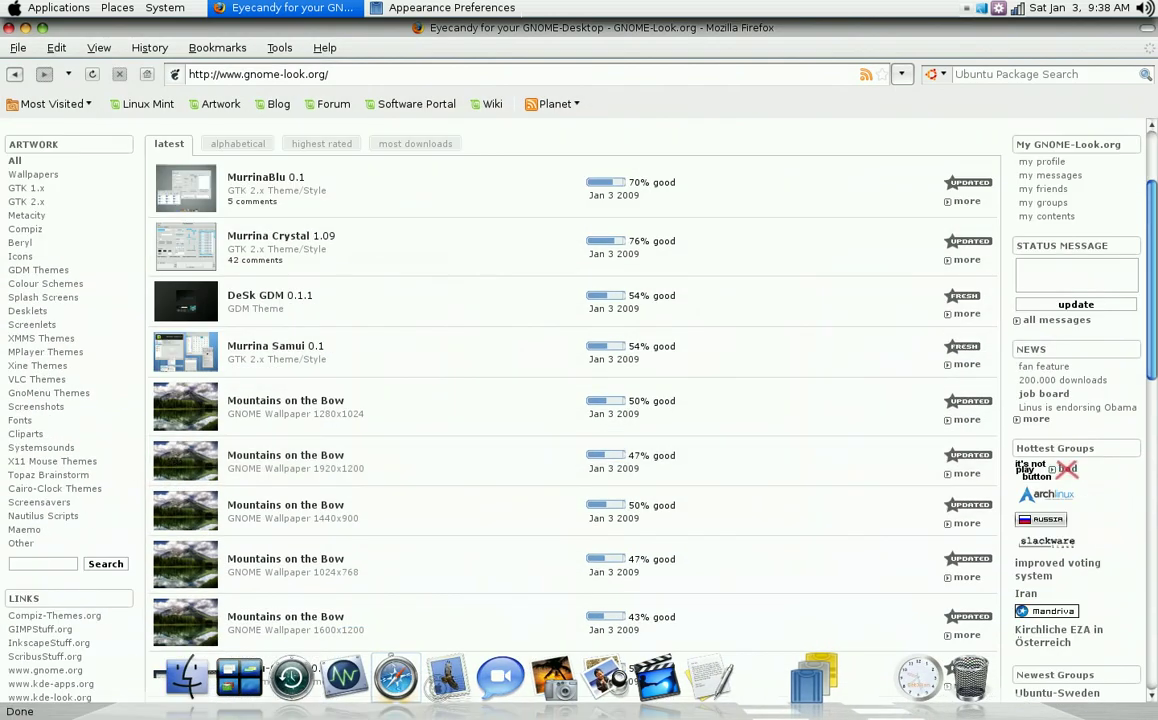
pyautogui.write('OSX')
pyautogui.press('Return')
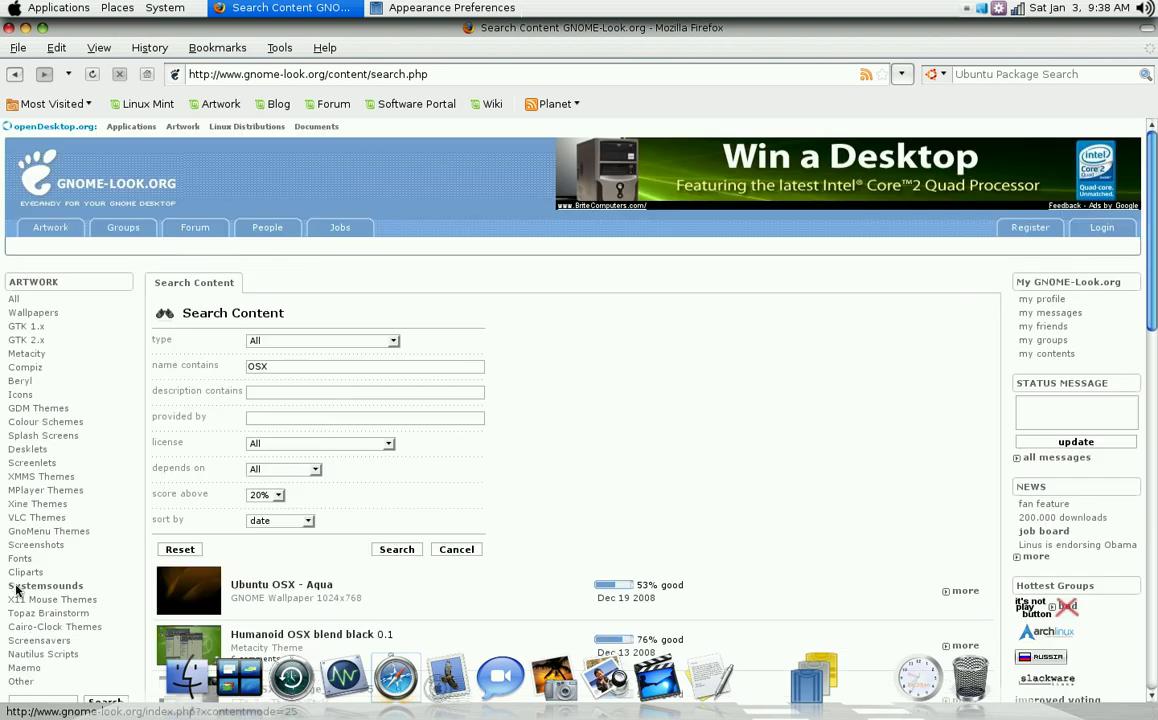
# - Scroll the OSX results and view page 2, listing Humanoid-OSX and OSX-Leopard
pyautogui.scroll(-5, 452, 548)
pyautogui.scroll(-2, 410, 522)
pyautogui.scroll(-2, 410, 522)
pyautogui.scroll(-2, 410, 522)
pyautogui.scroll(-1, 410, 522)
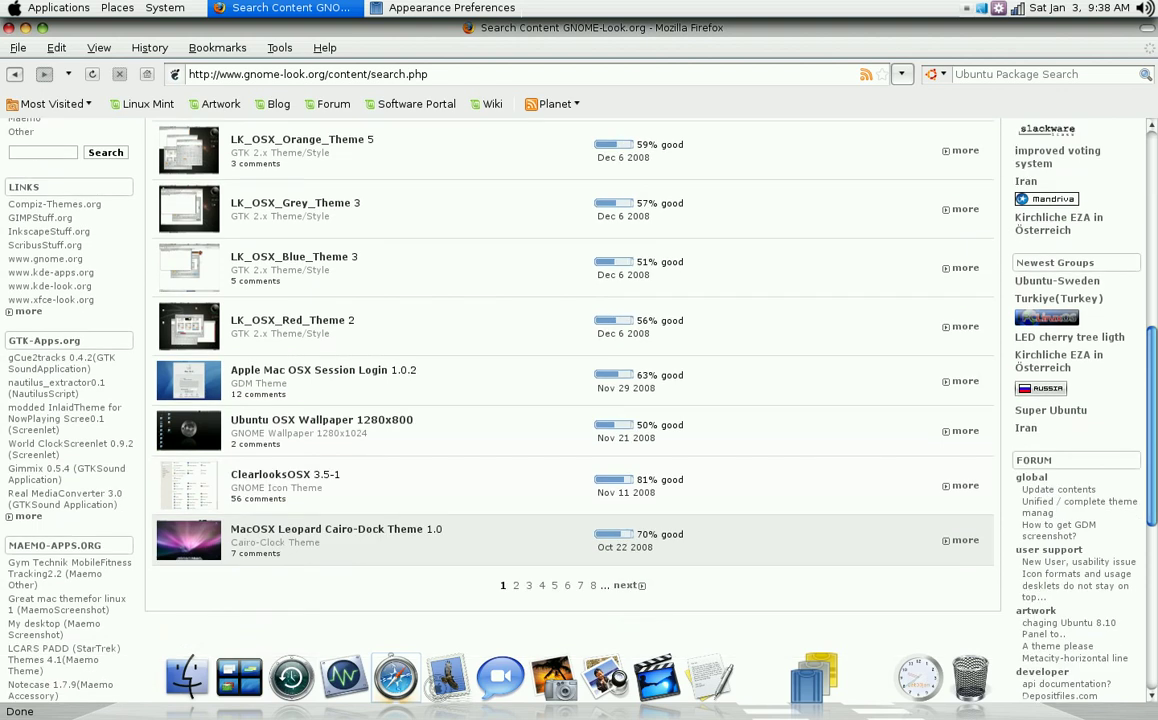
pyautogui.click(516, 585)
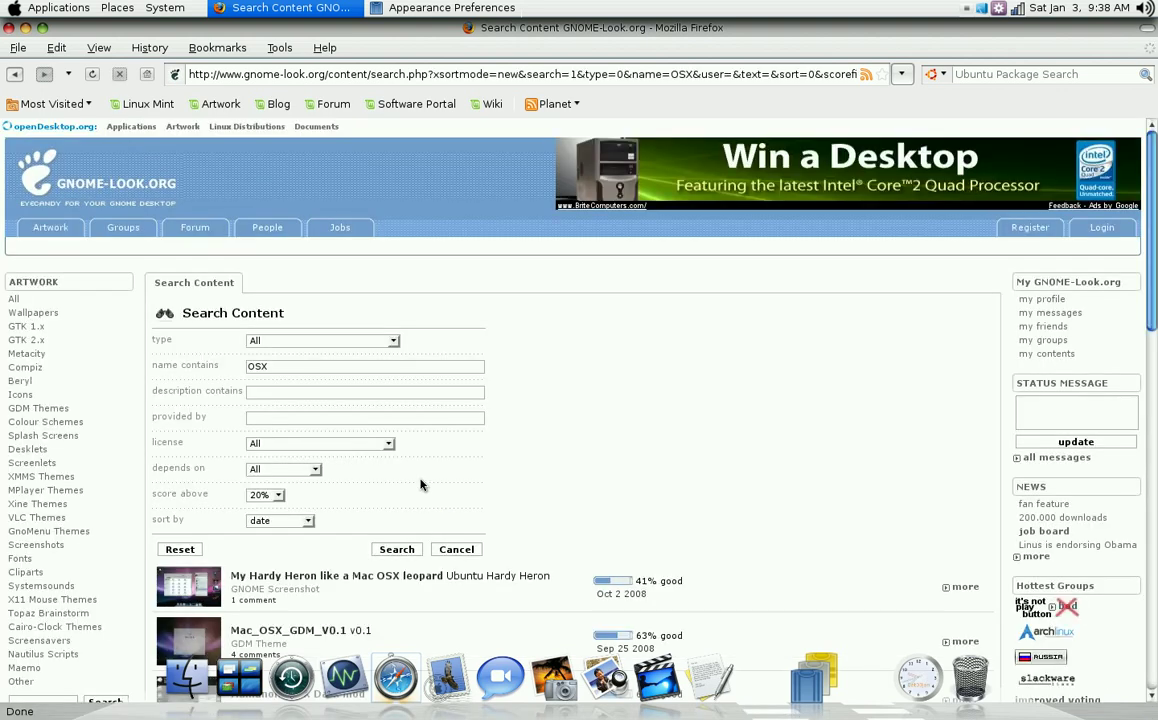
pyautogui.scroll(-3, 421, 485)
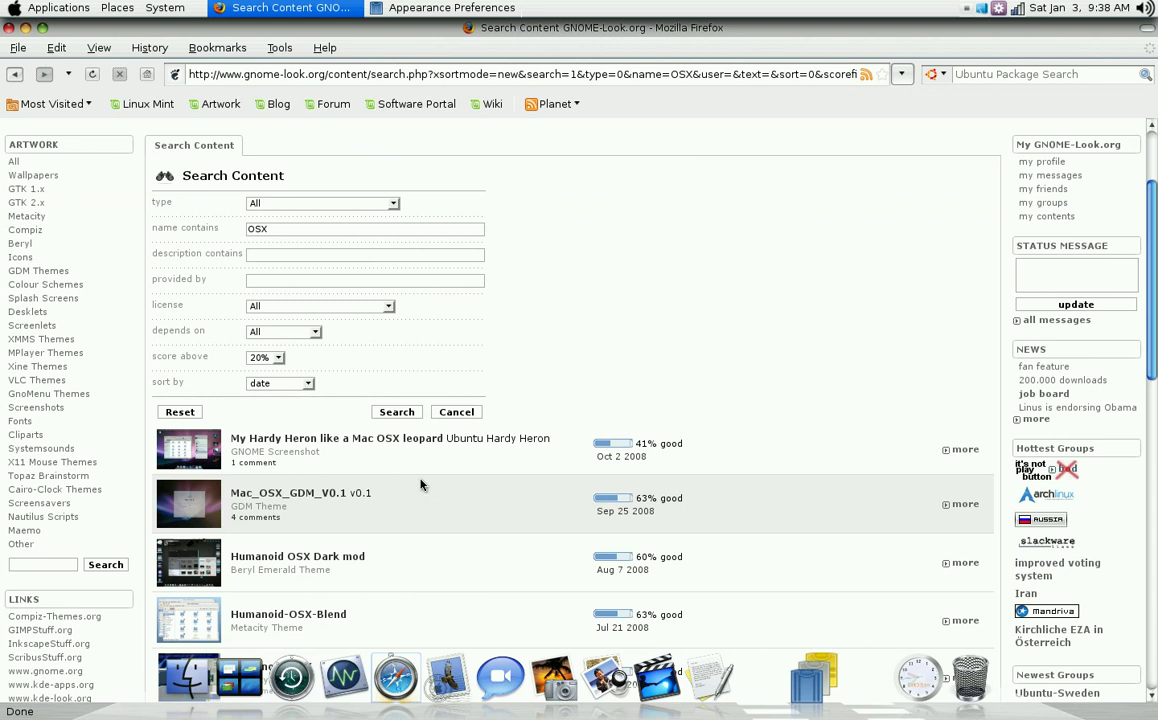
pyautogui.scroll(-4, 421, 485)
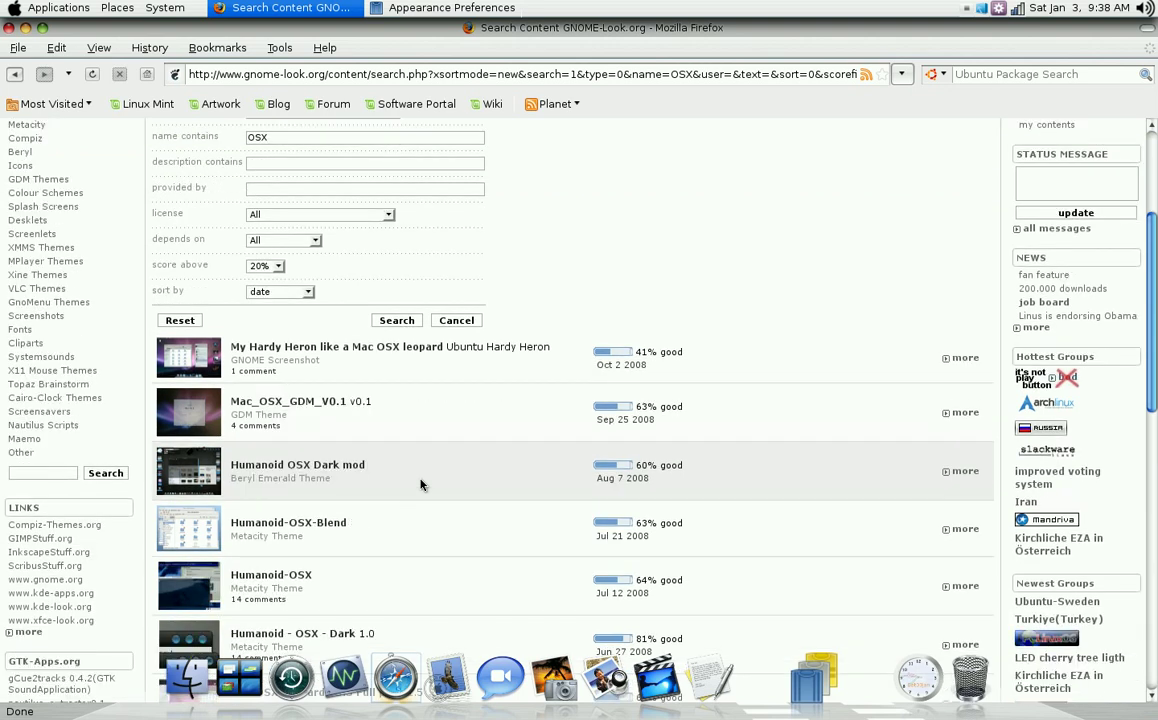
pyautogui.scroll(-2, 421, 485)
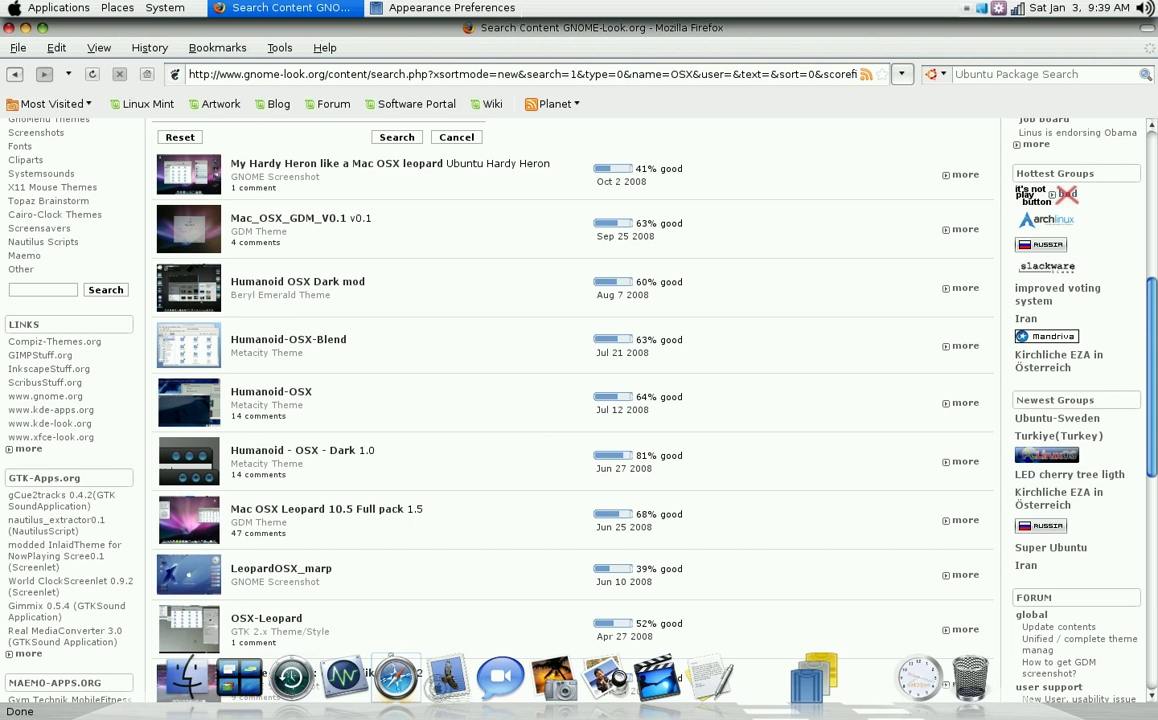
# - Close Firefox and scroll the Appearance Preferences theme list back up
pyautogui.click(10, 32)
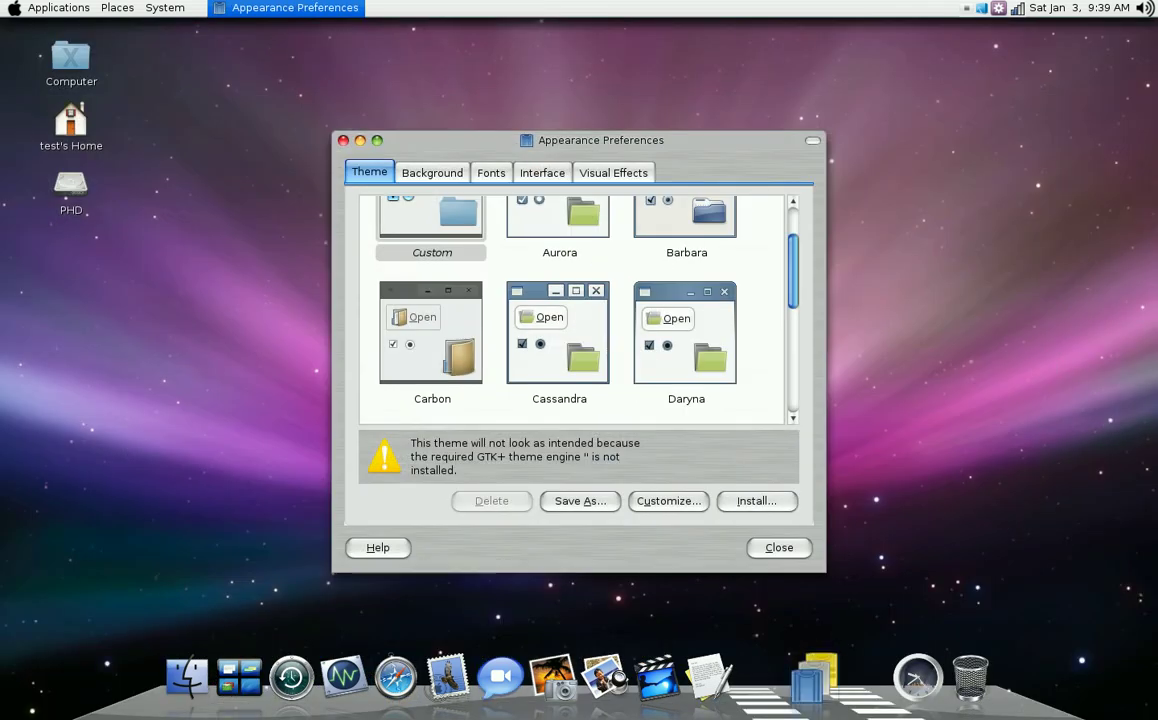
pyautogui.scroll(2, 797, 247)
pyautogui.moveTo(797, 247); pyautogui.dragTo(797, 237)
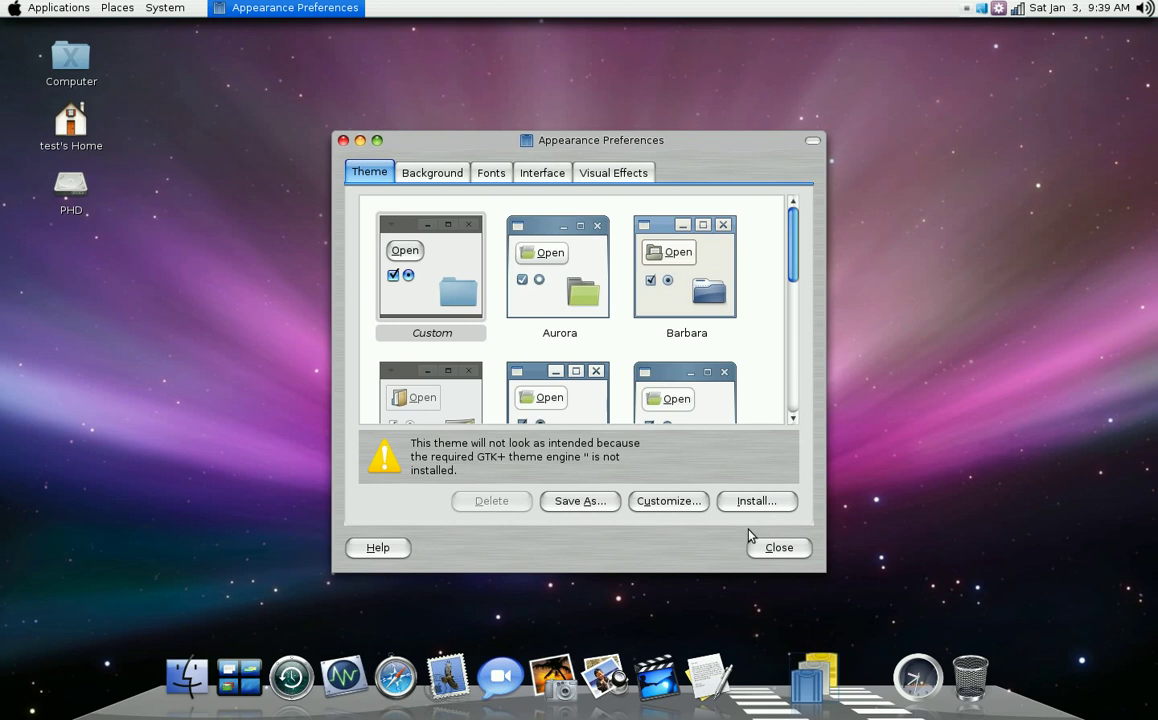
# - Review the custom theme's Leopard icons and Shere Khan X pointers, then close both dialogs
pyautogui.click(668, 500)
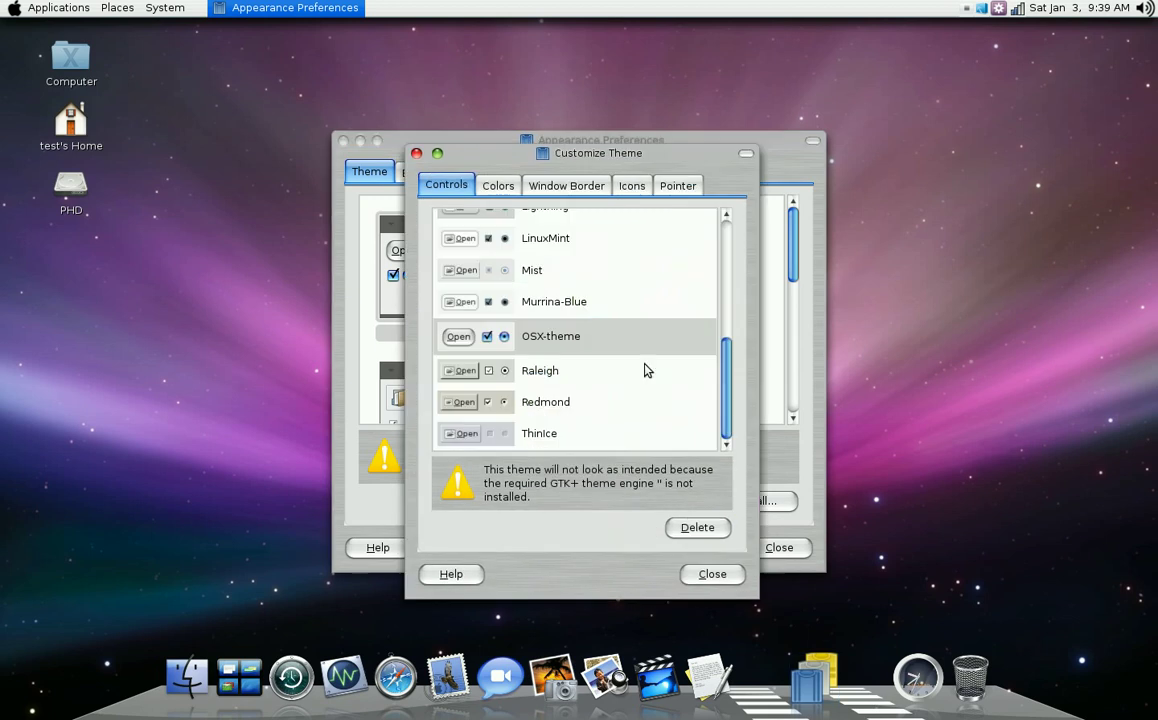
pyautogui.click(630, 186)
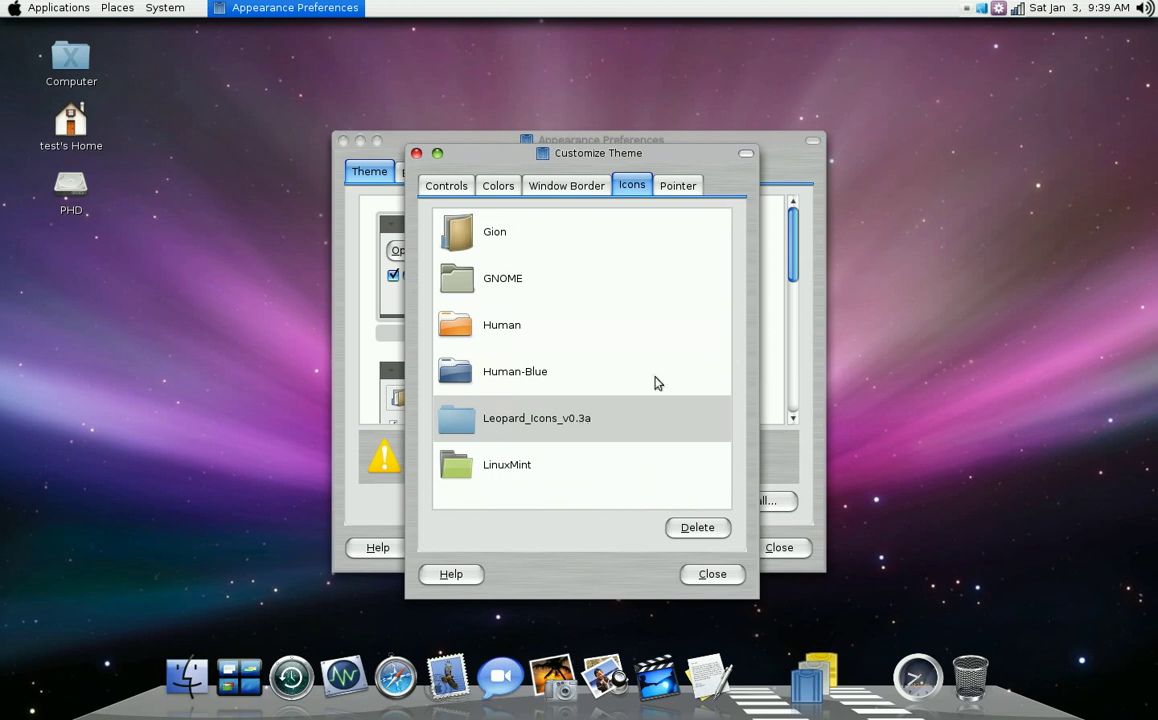
pyautogui.click(686, 186)
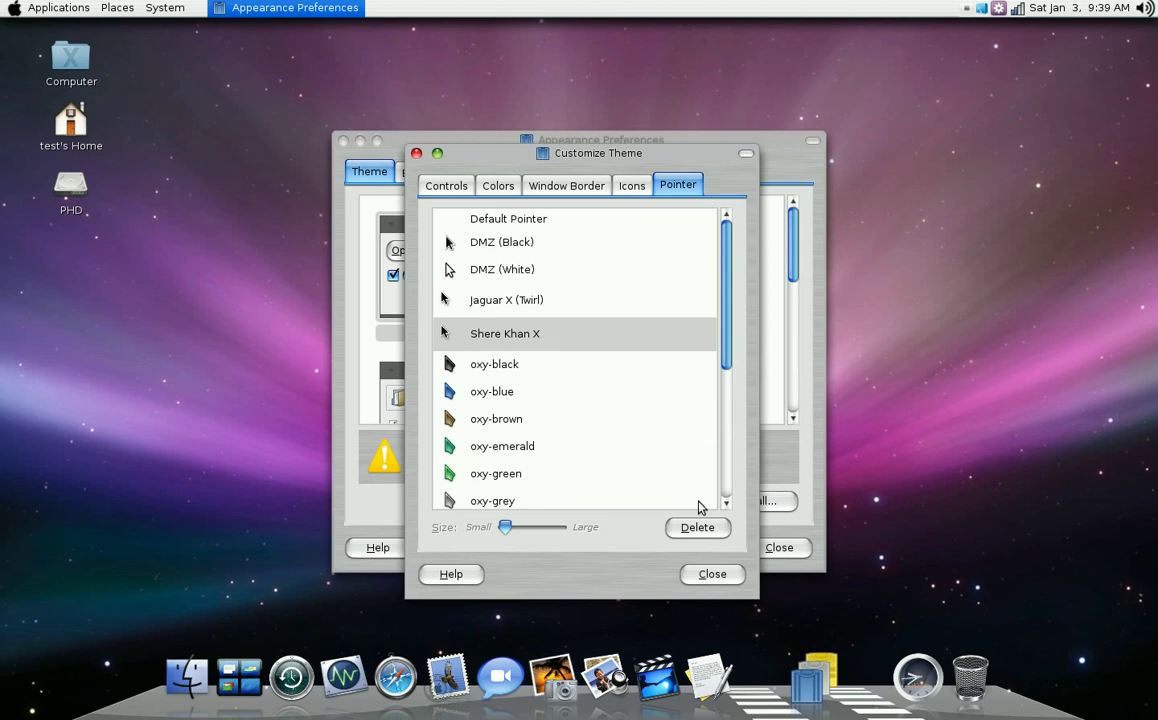
pyautogui.click(712, 580)
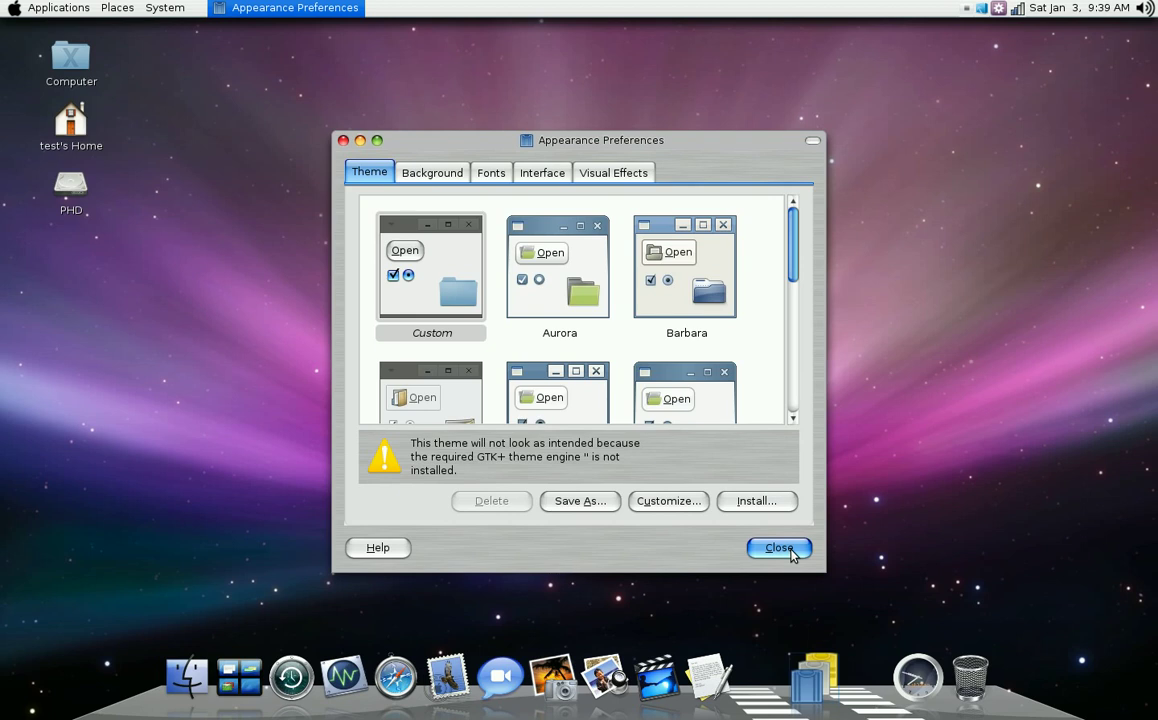
pyautogui.click(790, 552)
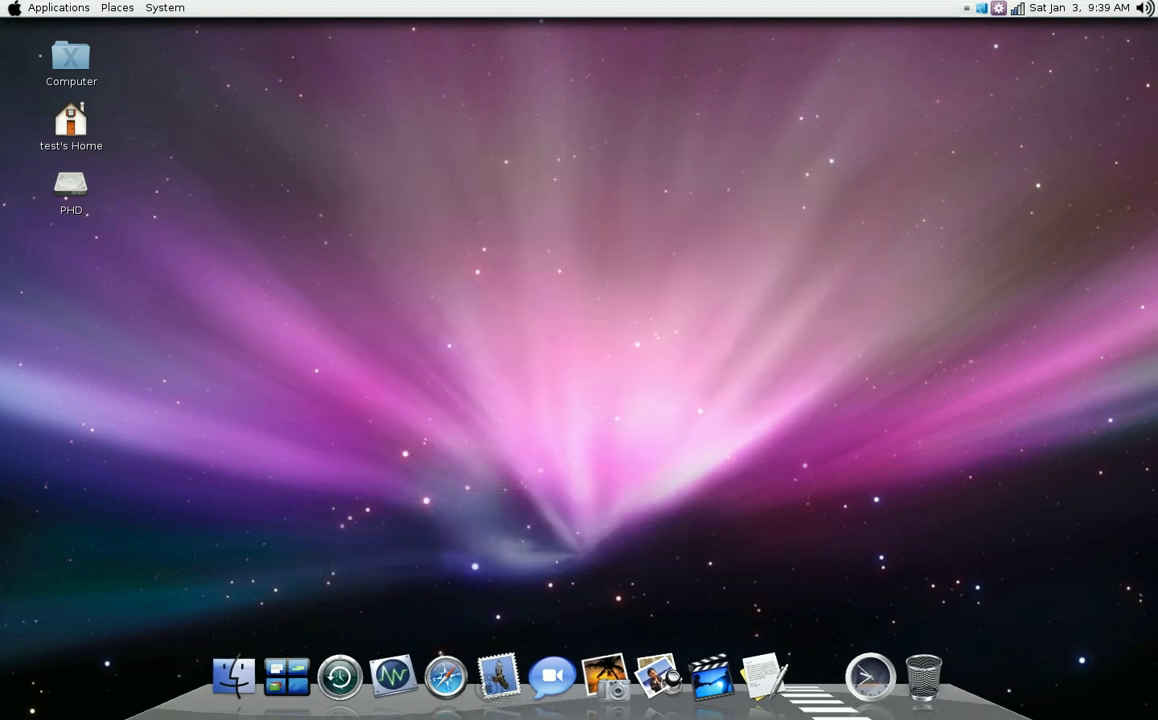
pyautogui.click(163, 8)
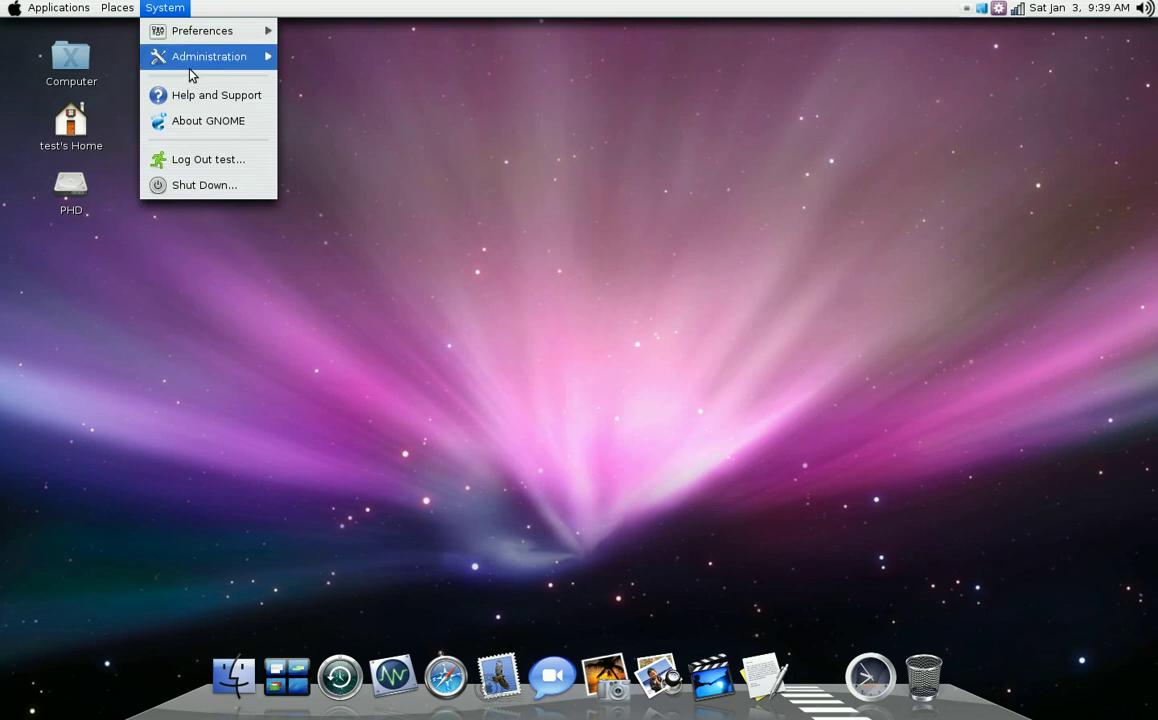
pyautogui.moveTo(203, 31)
pyautogui.click(418, 212)
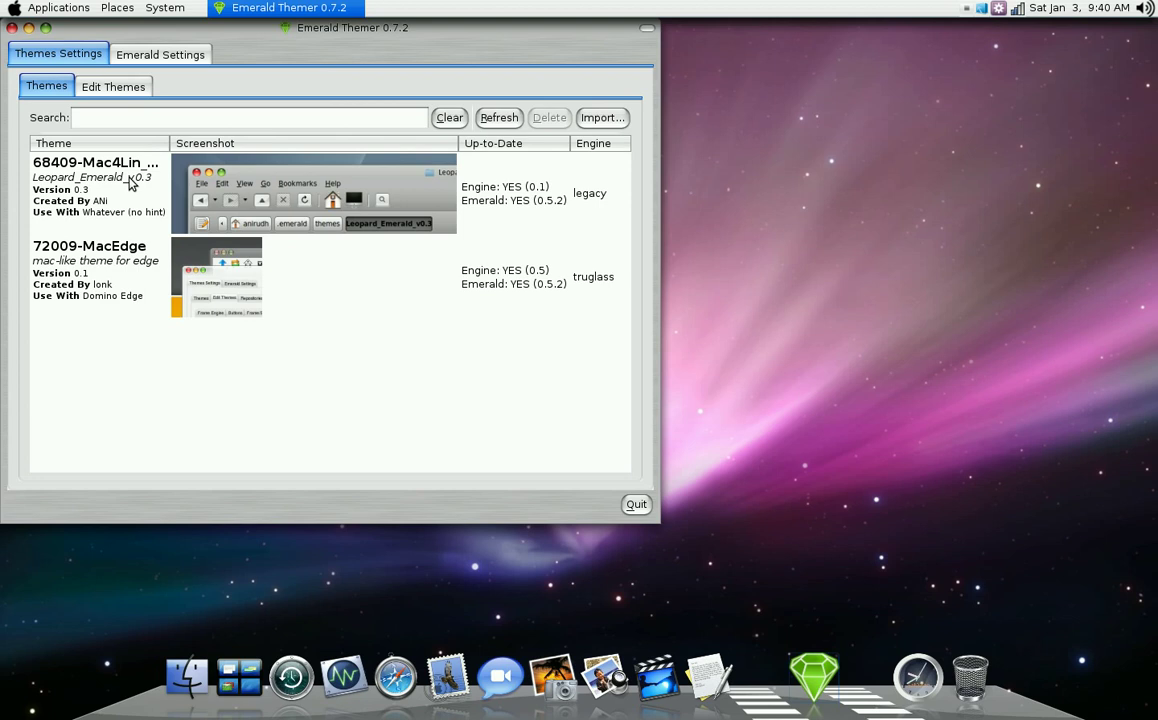
pyautogui.click(12, 29)
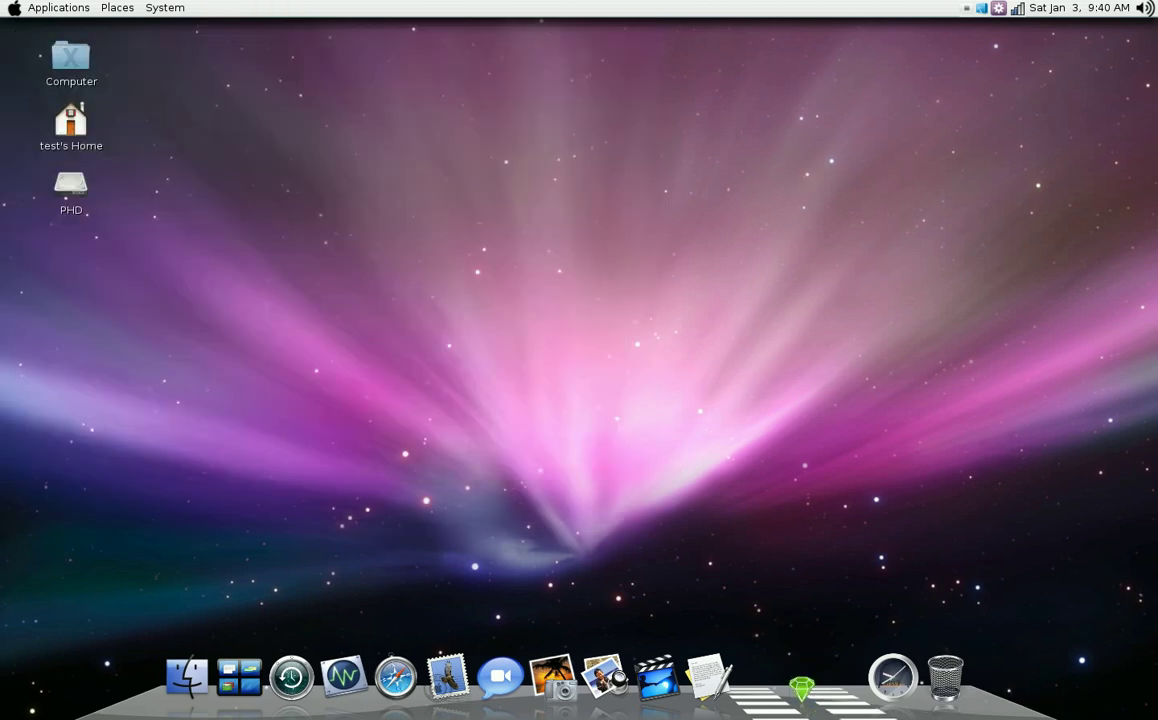